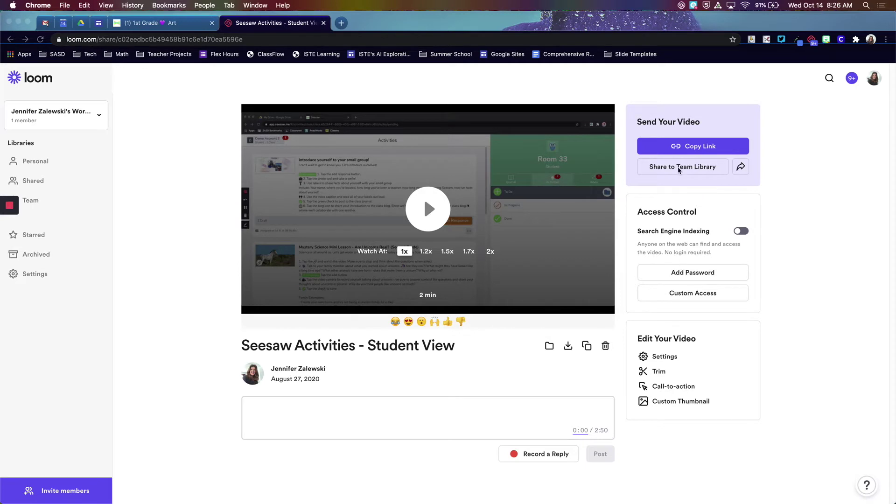
Copy the Loom share link for the Seesaw Activities - Student View video.
click(702, 149)
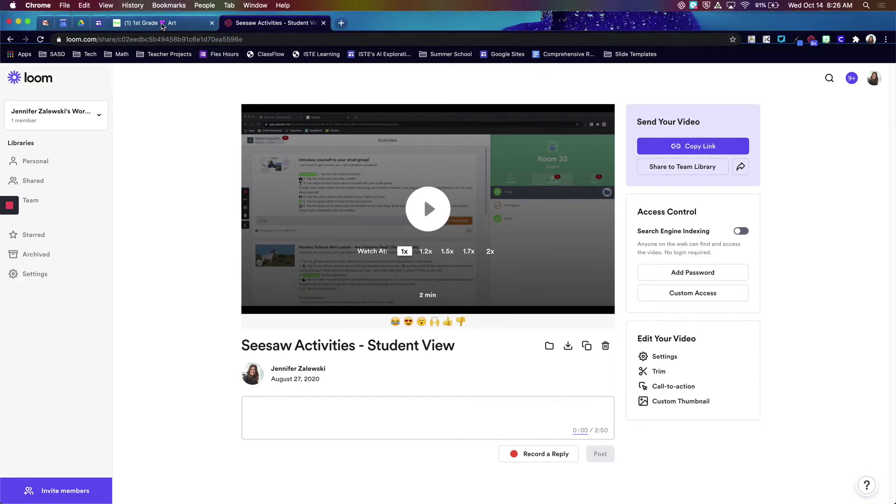
click(162, 26)
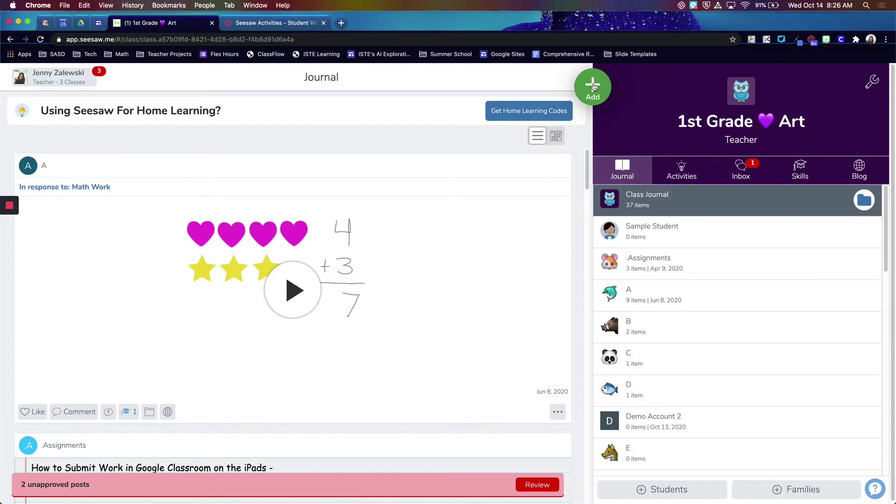
Begin a Post Student Work entry in the 1st Grade Art class.
click(603, 94)
click(535, 102)
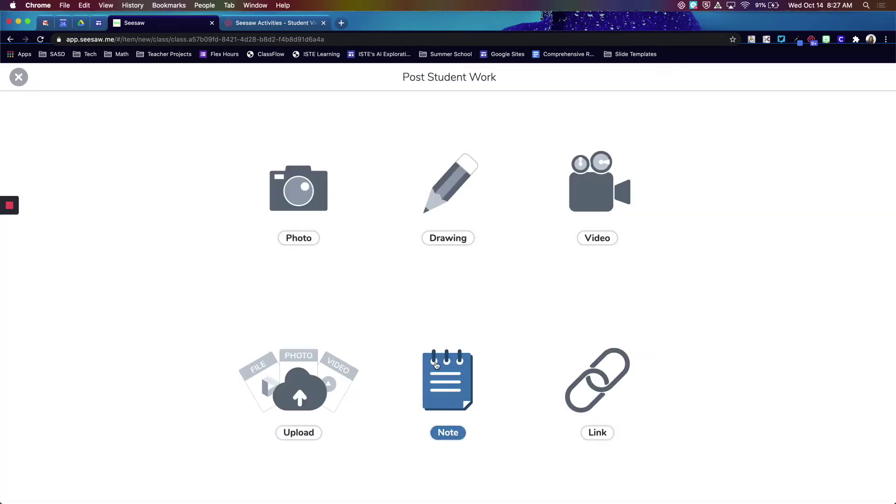
Start a drawing post and choose to upload an image from the computer.
click(453, 181)
click(20, 309)
click(20, 308)
click(98, 303)
click(99, 302)
Insert clipart1558790.png from Website Logos, shrink it, and move it up and right.
click(375, 146)
drag(524, 144, 524, 203)
scroll(491, 177, up, 3)
click(460, 150)
click(612, 246)
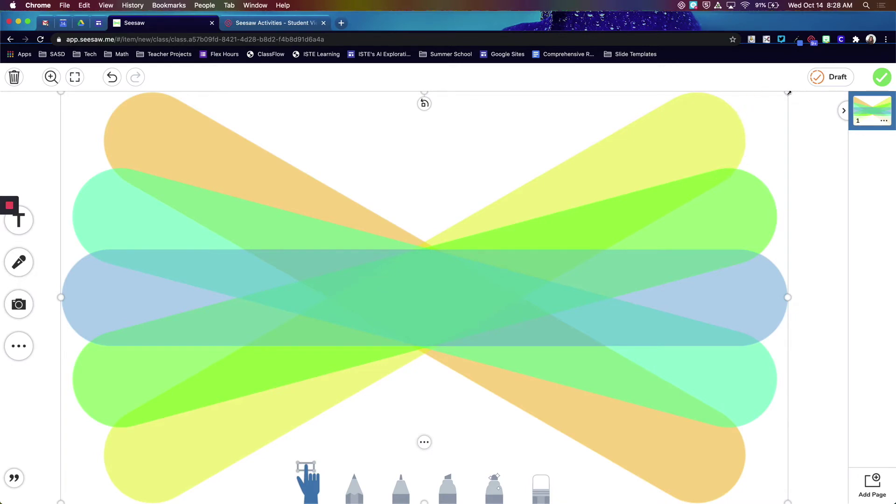
drag(788, 93, 495, 256)
drag(290, 347, 464, 201)
Attach the pasted Loom video URL as a link on the logo image and check it.
click(458, 369)
click(473, 282)
key(super+v)
click(517, 367)
click(518, 369)
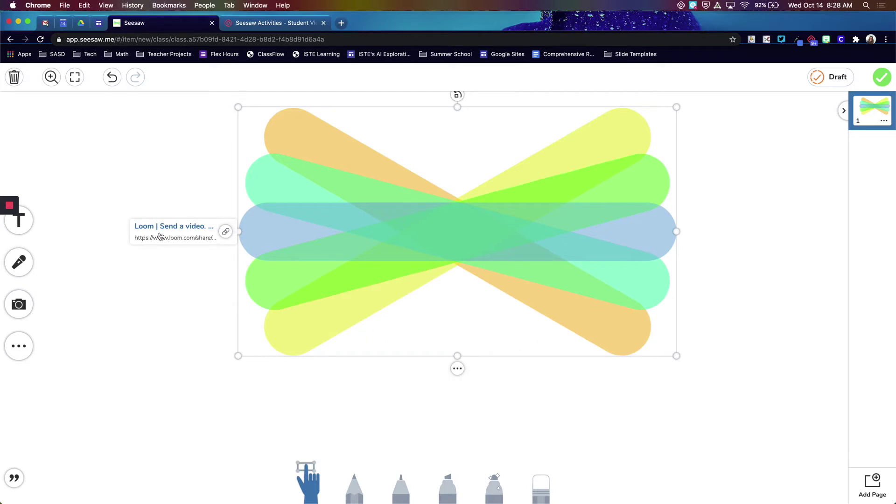
click(226, 233)
mouse_move(227, 233)
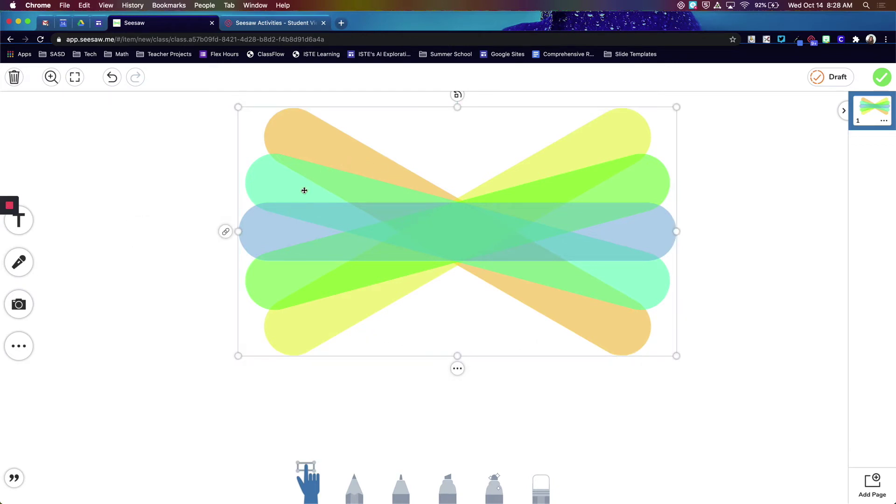
click(457, 371)
Lock the Seesaw logo image so it stays fixed on the canvas.
click(458, 370)
click(477, 309)
click(473, 306)
click(387, 254)
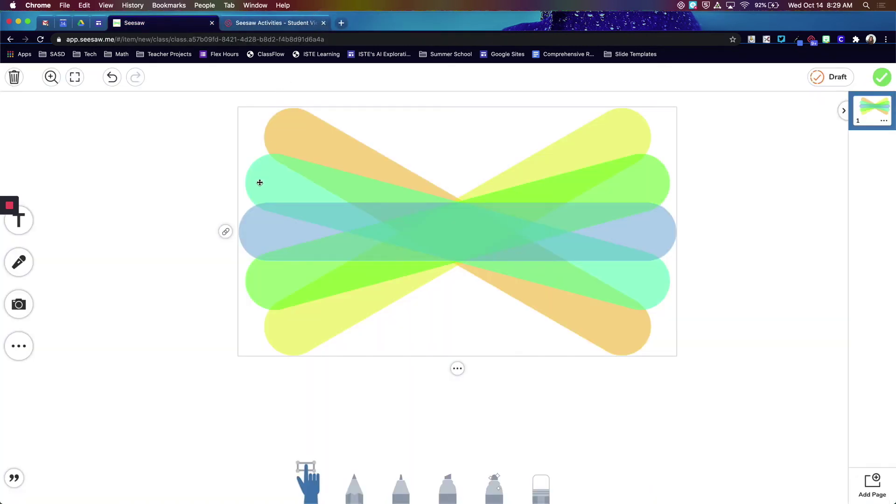
click(14, 481)
click(15, 478)
click(200, 257)
Delete the drawing, start a Note, and write 'Watch this video -' plus the Loom link.
mouse_move(229, 233)
click(14, 79)
click(427, 407)
click(439, 376)
click(254, 108)
text(Watch this video -)
key(super+v)
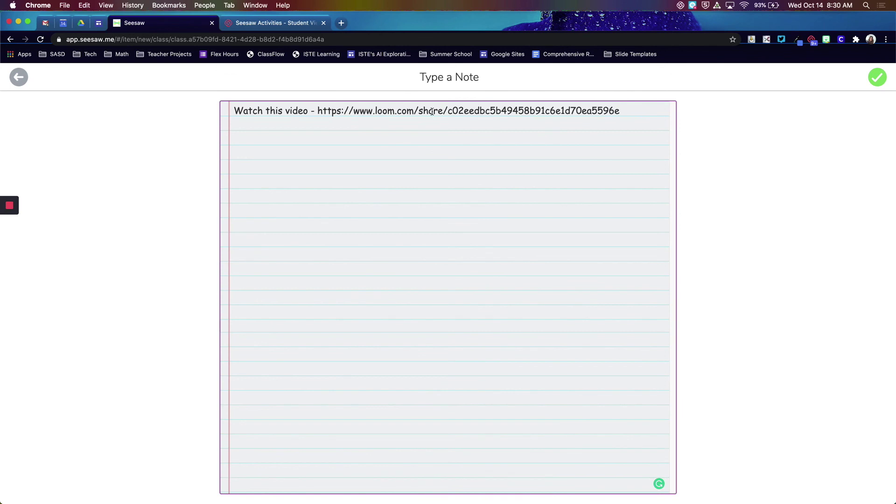